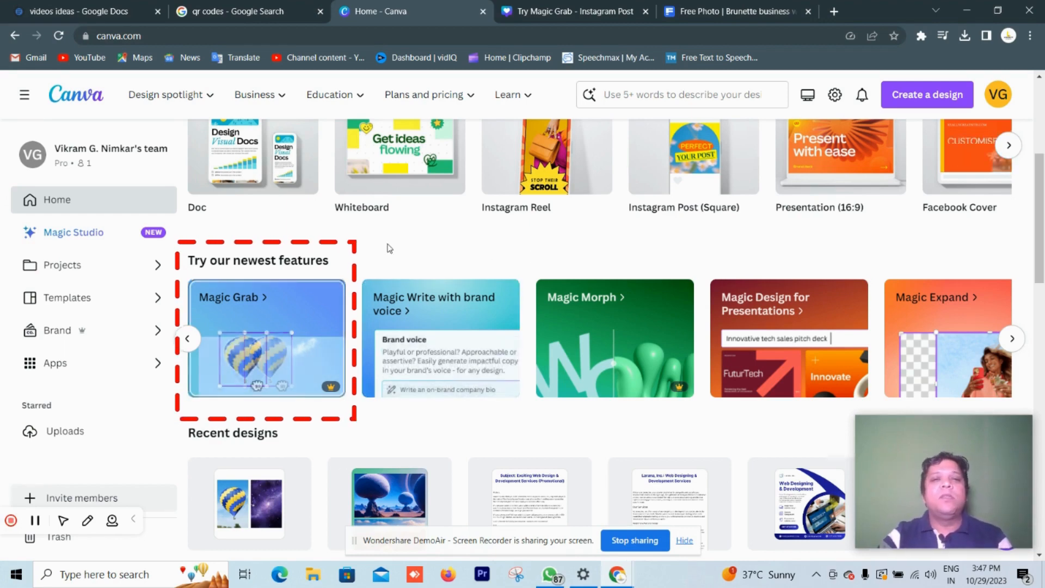
Open the Magic Grab sample design from the newest features on the home page
scroll(502, 250, up, 5)
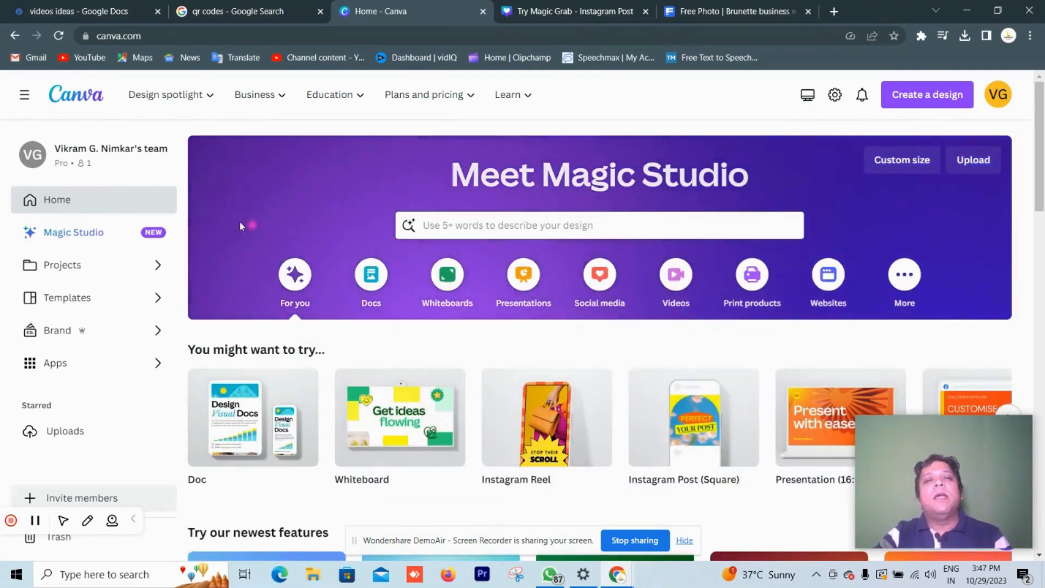
scroll(238, 283, down, 6)
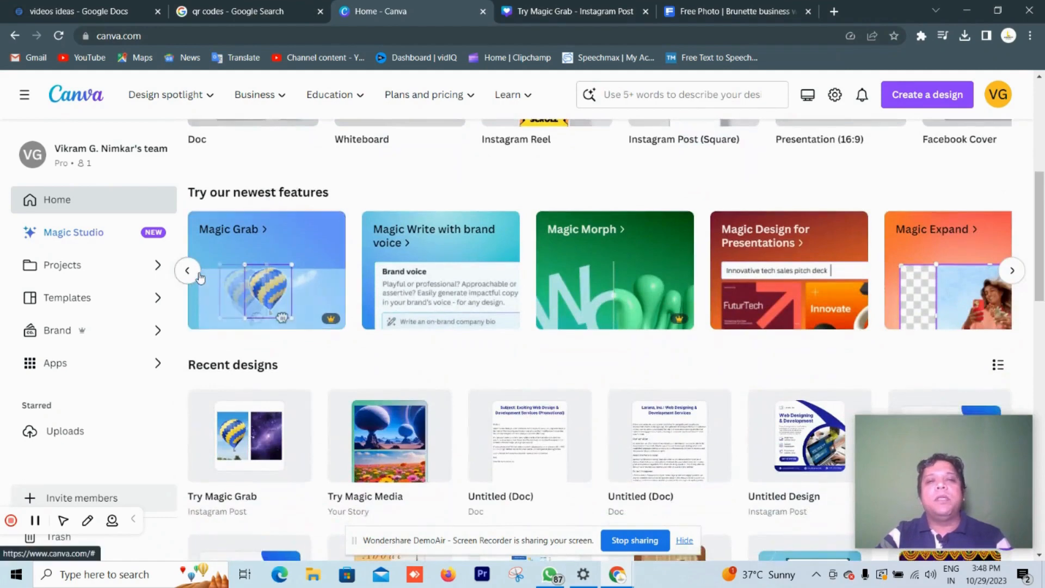
click(292, 244)
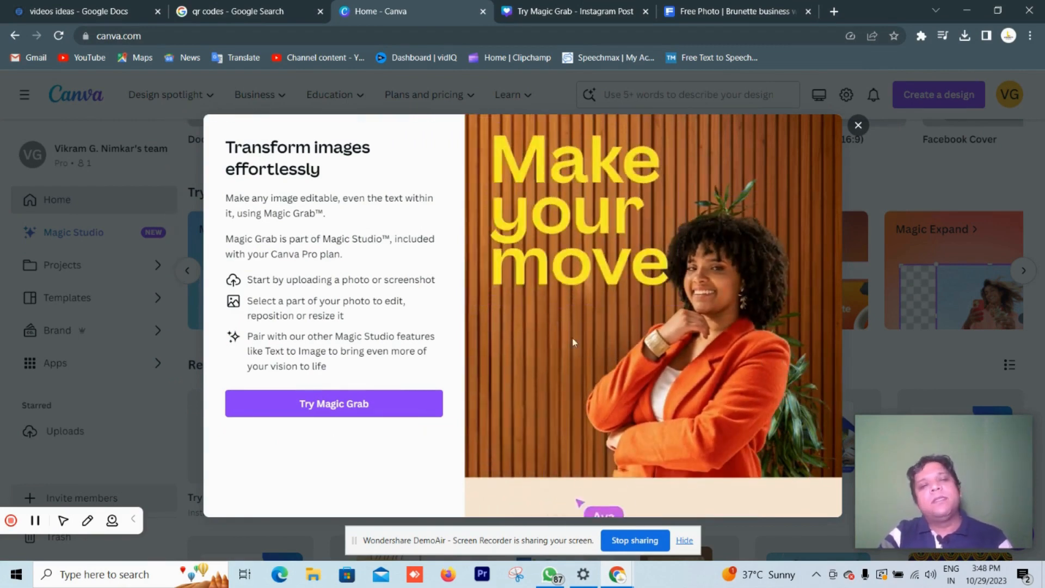
click(385, 417)
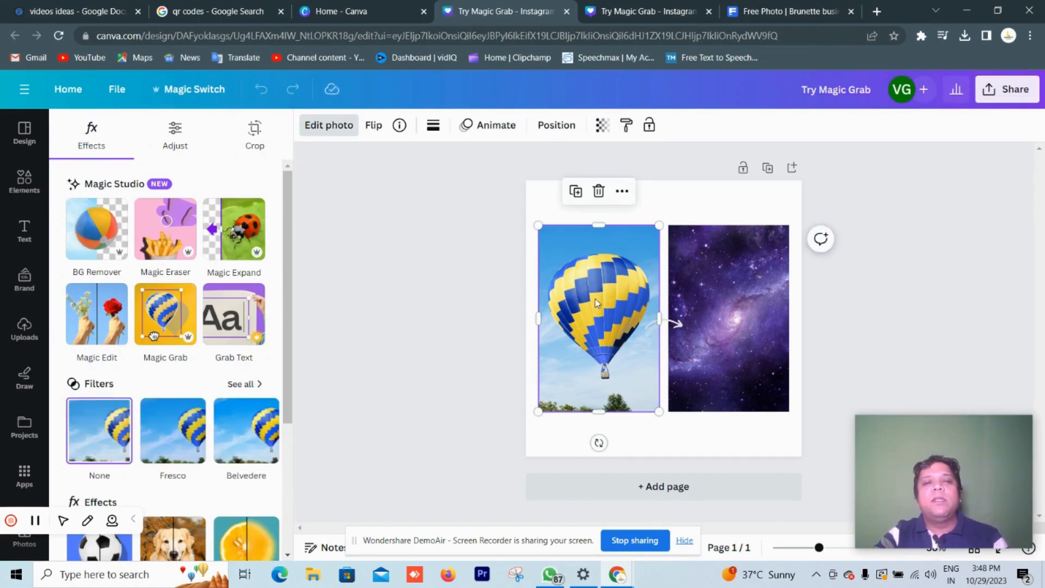
Separate the hot-air balloon from its sky photo with Magic Grab and move it onto the galaxy picture
click(324, 129)
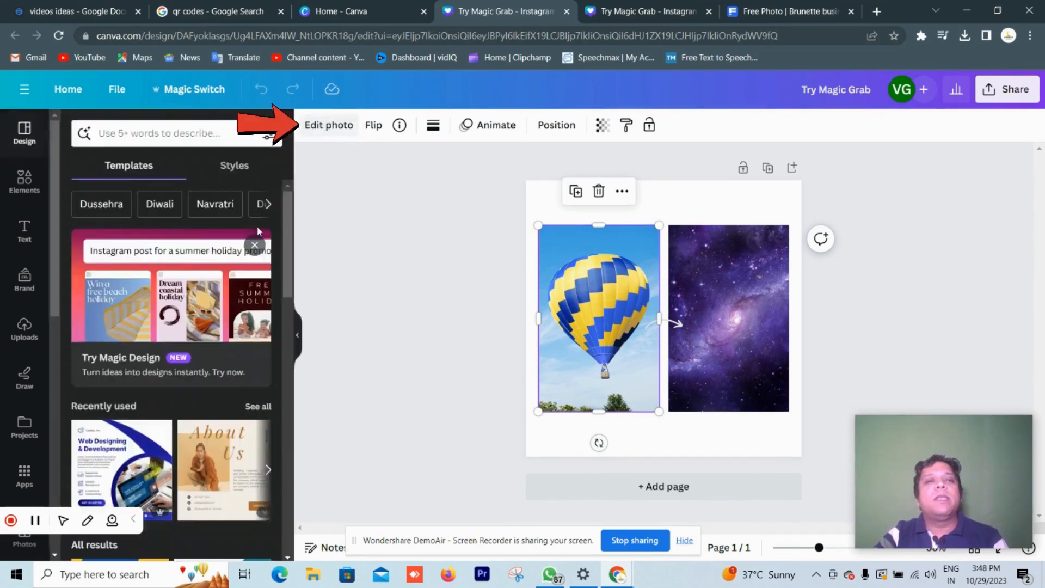
click(310, 128)
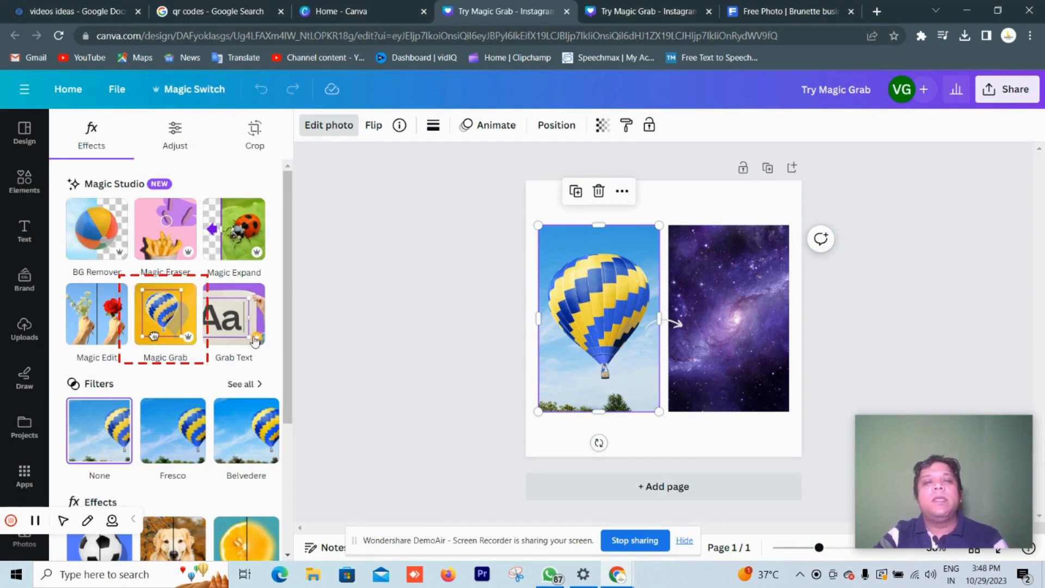
click(180, 321)
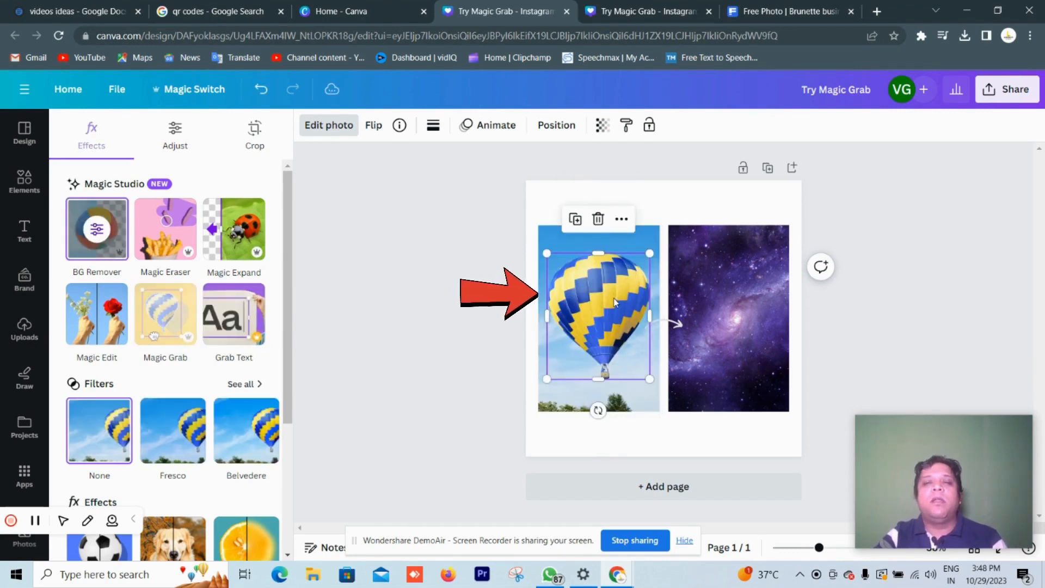
drag(615, 302, 752, 297)
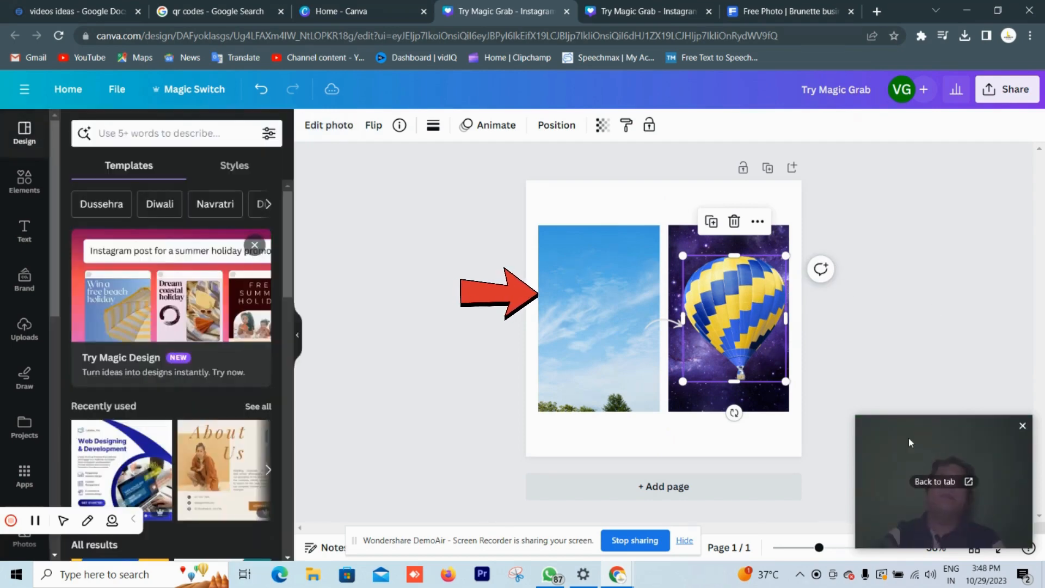
click(876, 286)
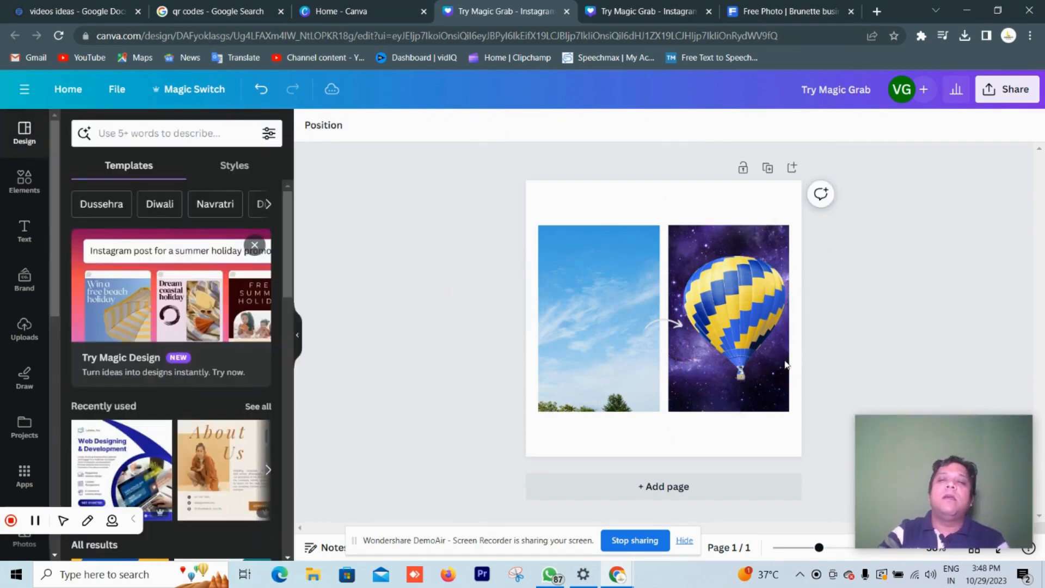
Add a second page and place the uploaded photo of the businesswoman on it, enlarged to the full page height
click(672, 490)
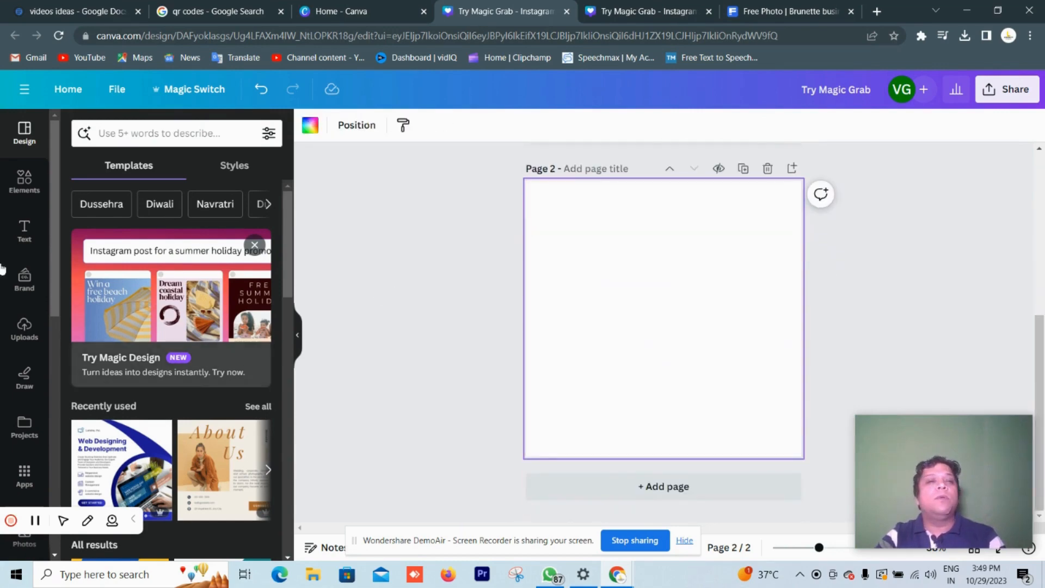
click(24, 329)
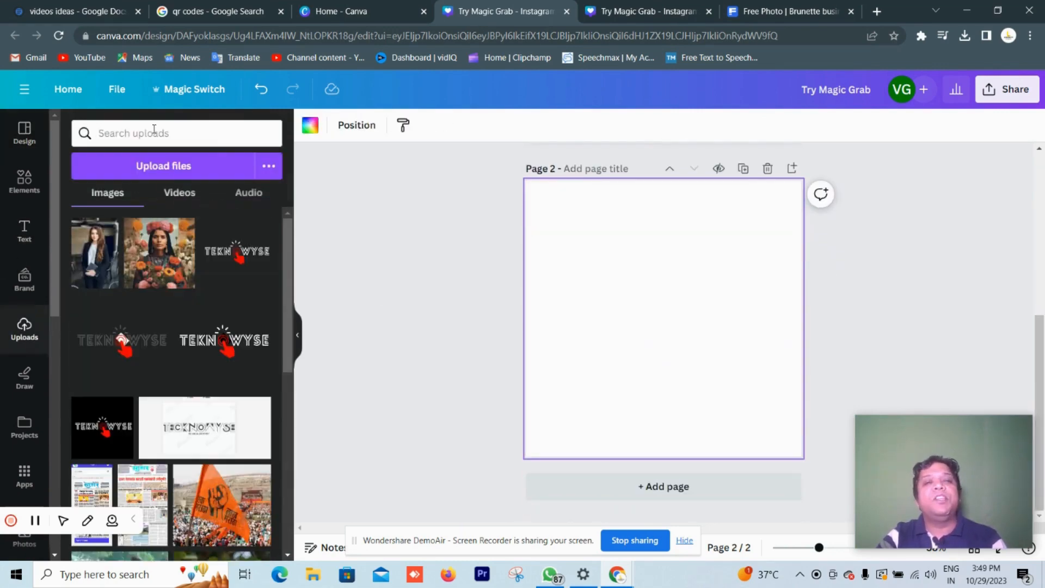
click(95, 254)
drag(654, 303, 613, 267)
drag(691, 389, 737, 455)
click(928, 296)
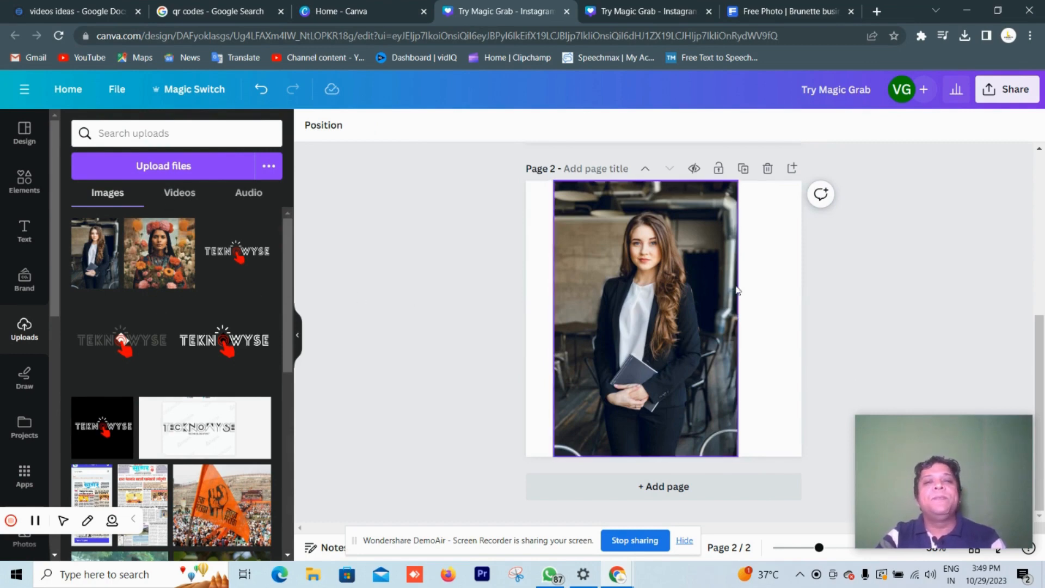
Apply Magic Grab to the businesswoman photo on page 2 and shift the separated woman slightly
click(566, 256)
click(325, 126)
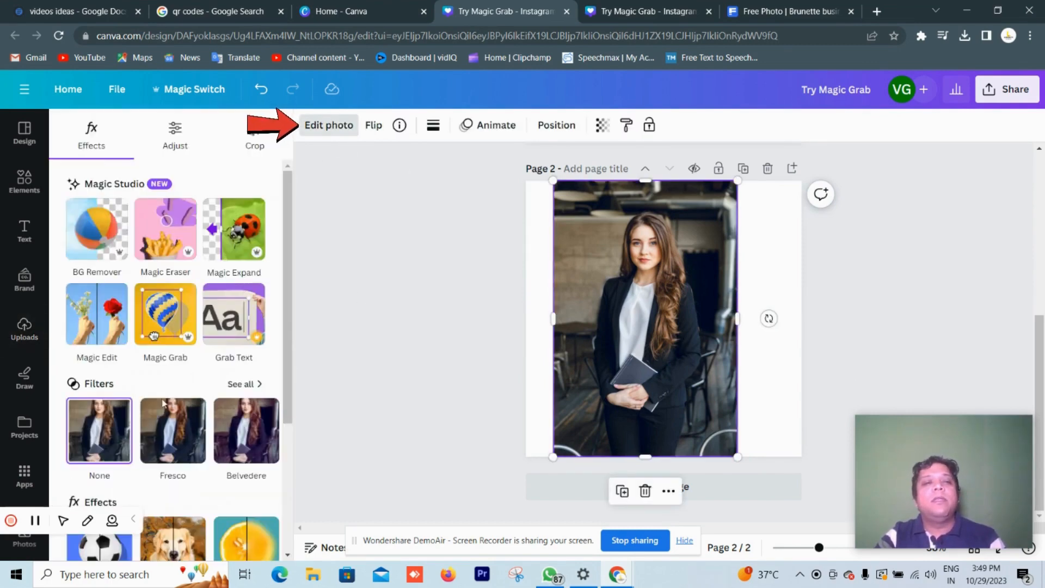
click(167, 308)
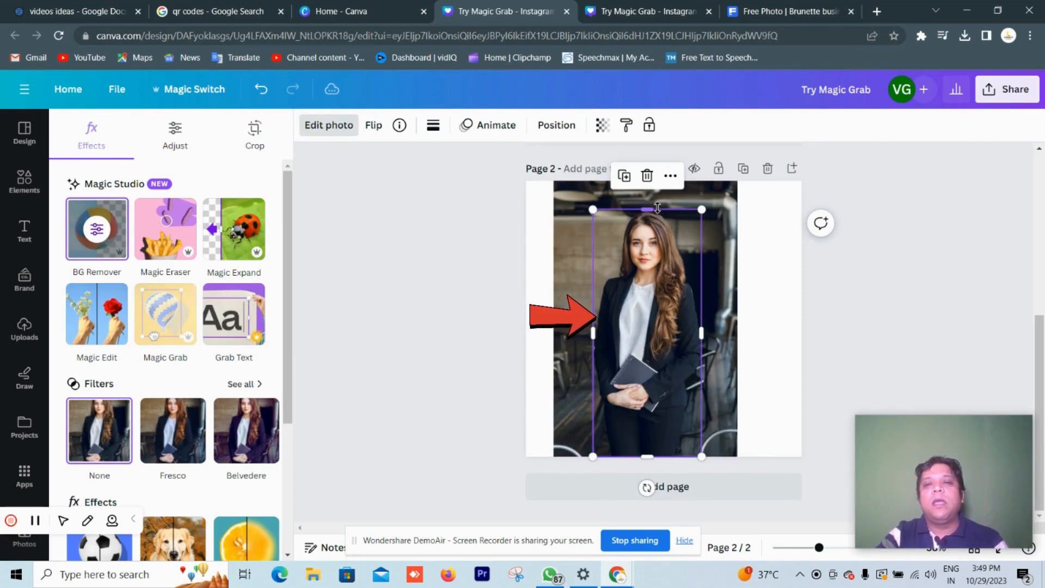
mouse_move(659, 289)
mouse_down()
mouse_move(727, 288)
mouse_move(659, 288)
mouse_up()
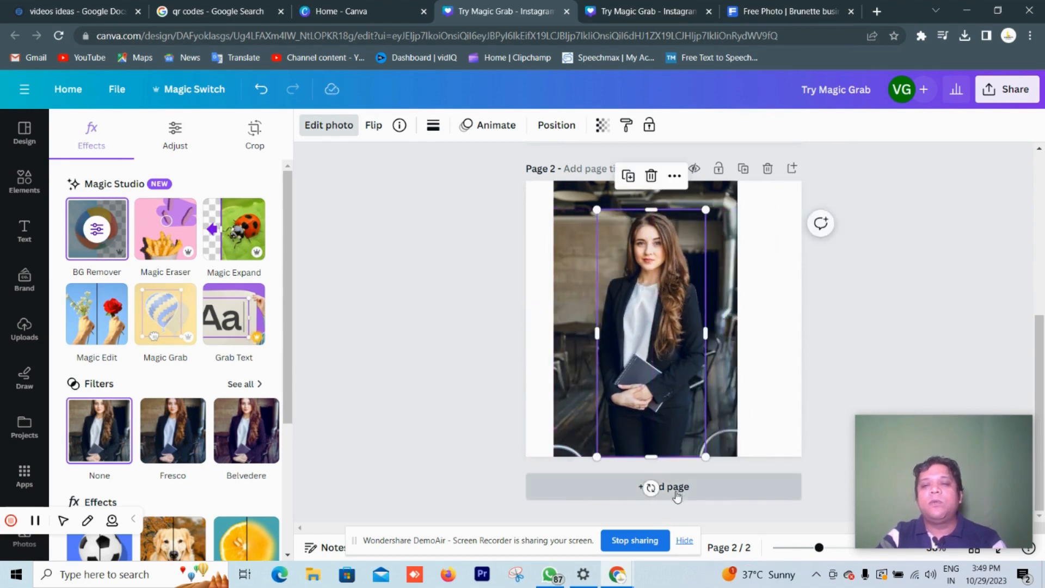
Add a third page and place the recently used world-map office photo on it, enlarged to the full page width and vertically centred
click(674, 493)
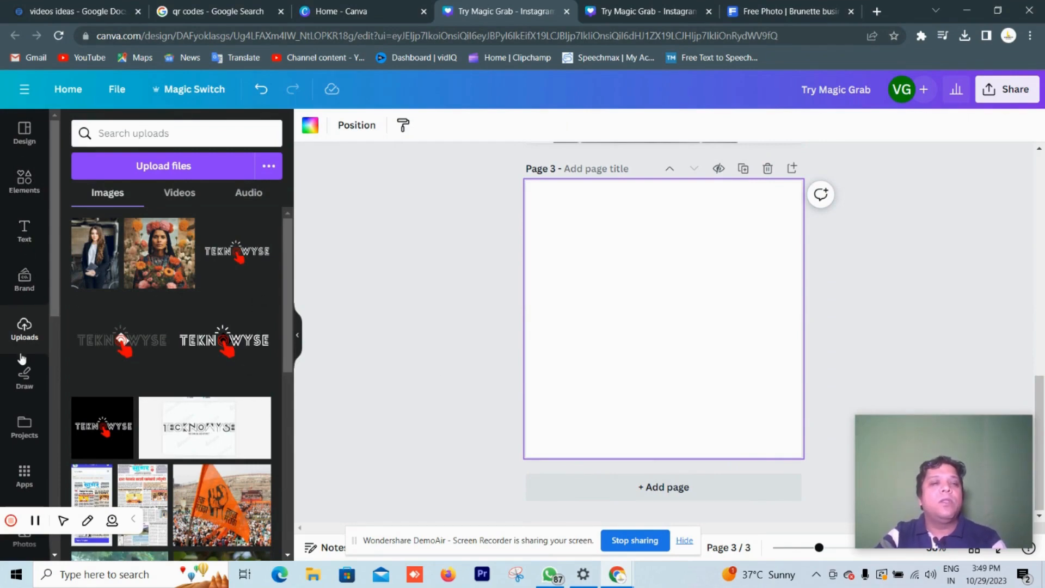
scroll(22, 358, down, 3)
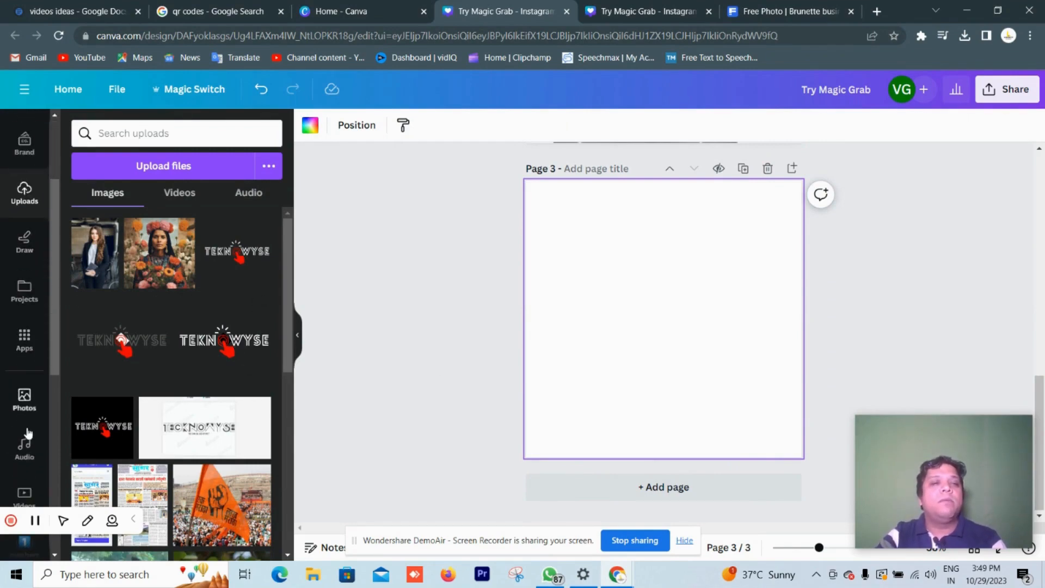
click(23, 396)
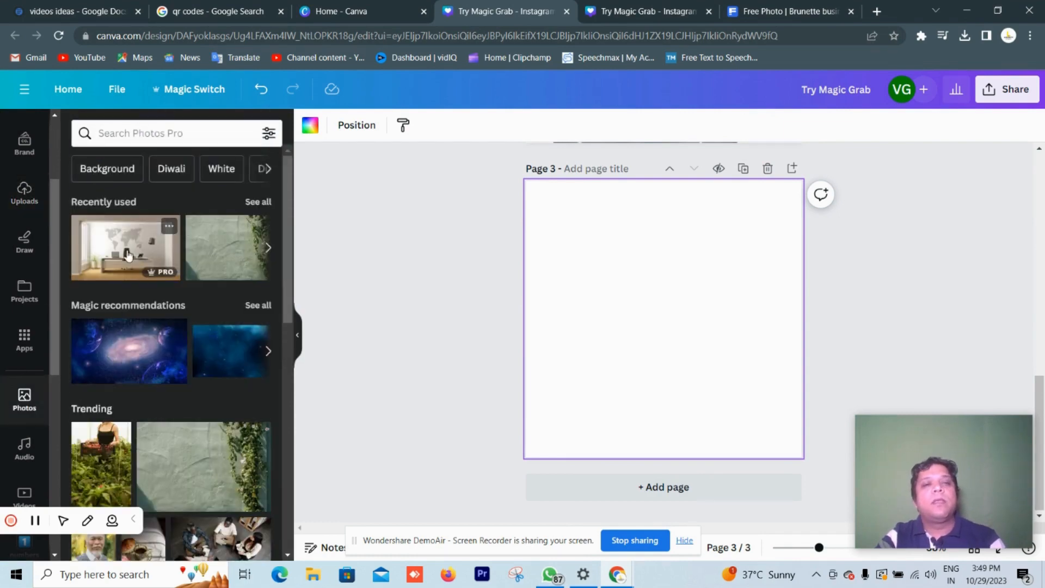
click(127, 255)
drag(758, 377, 834, 371)
drag(696, 295, 682, 336)
click(427, 348)
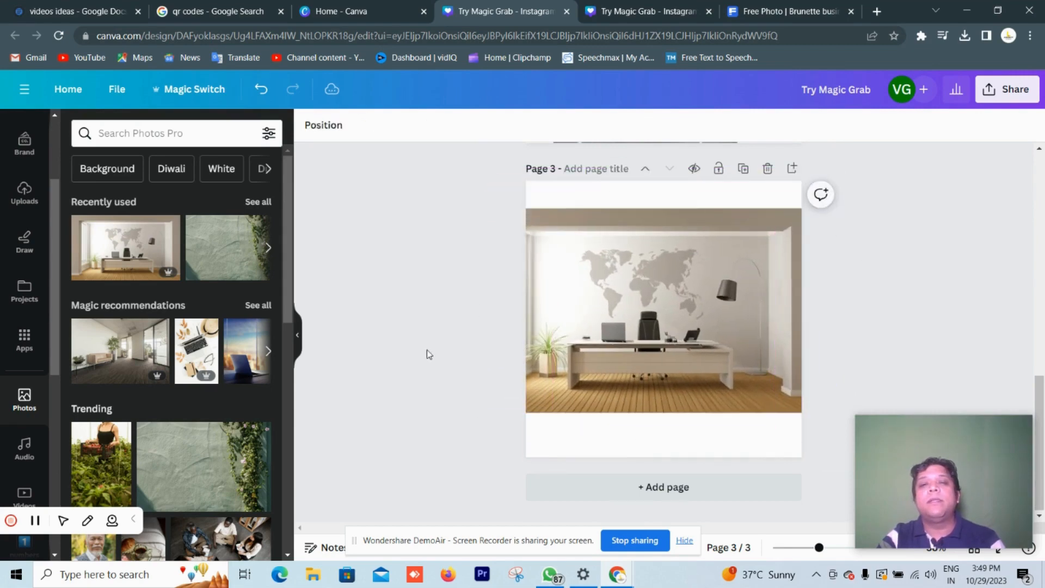
Move the separated woman from page 2 onto the office photo on page 3, scaled down and standing beside the right end of the desk
scroll(534, 337, up, 4)
scroll(536, 336, up, 1)
drag(626, 288, 628, 333)
drag(670, 234, 627, 333)
drag(631, 395, 797, 395)
click(892, 332)
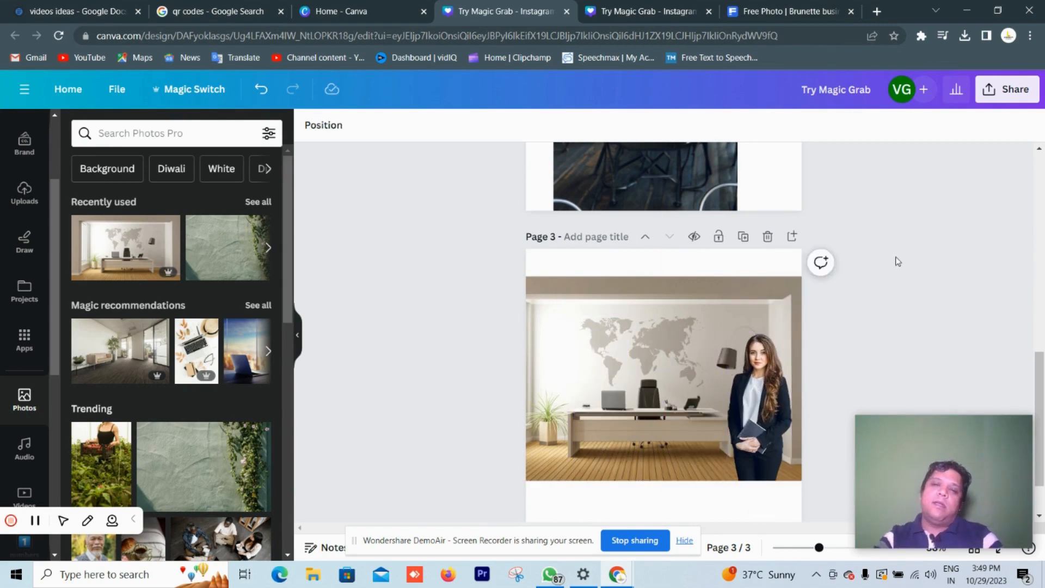
Compare the remaining background on page 2 with the office composite on page 3, and browse the trending photos
scroll(876, 365, up, 3)
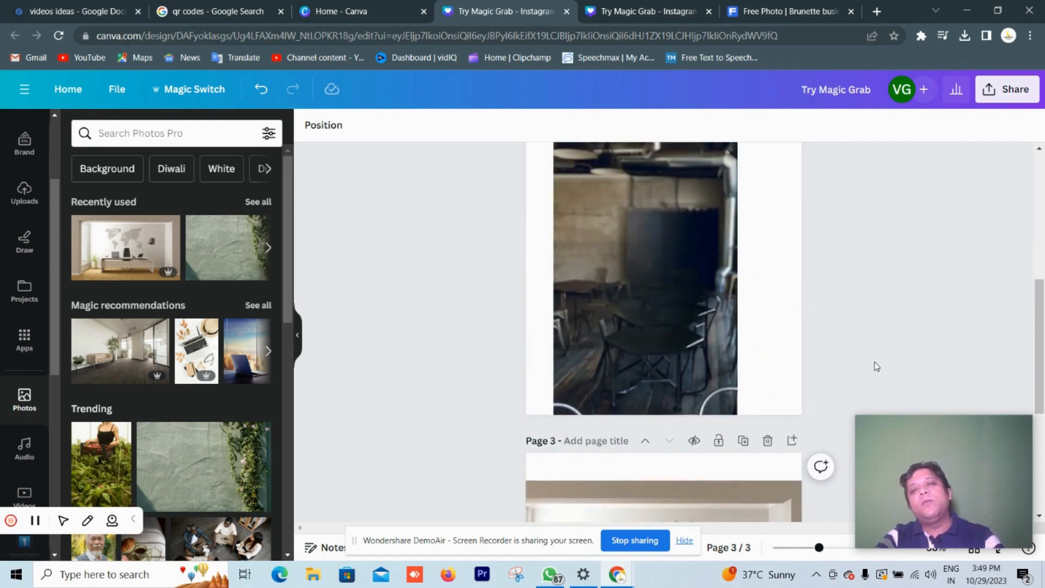
scroll(859, 353, down, 2)
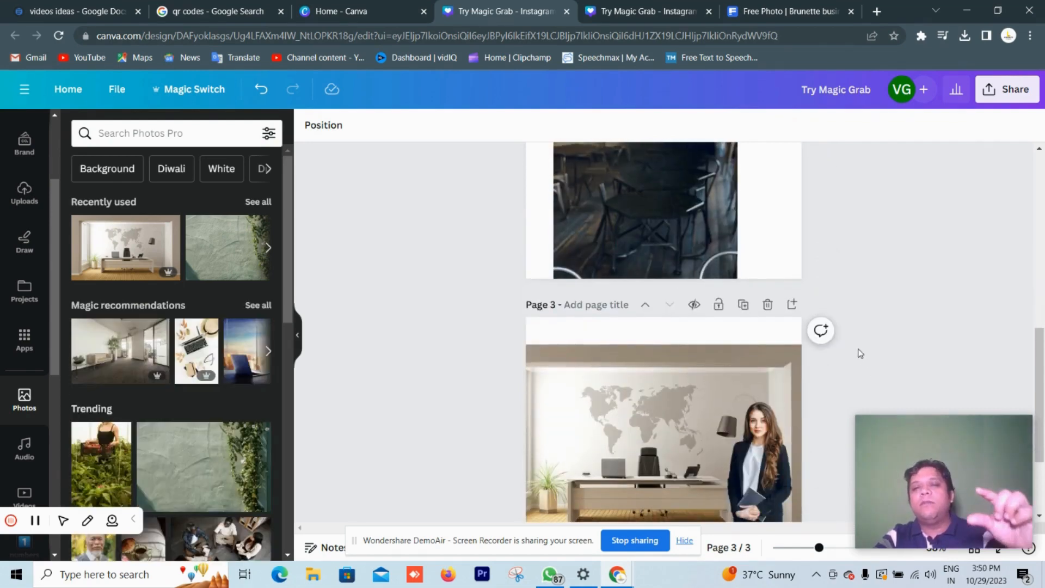
scroll(858, 353, down, 2)
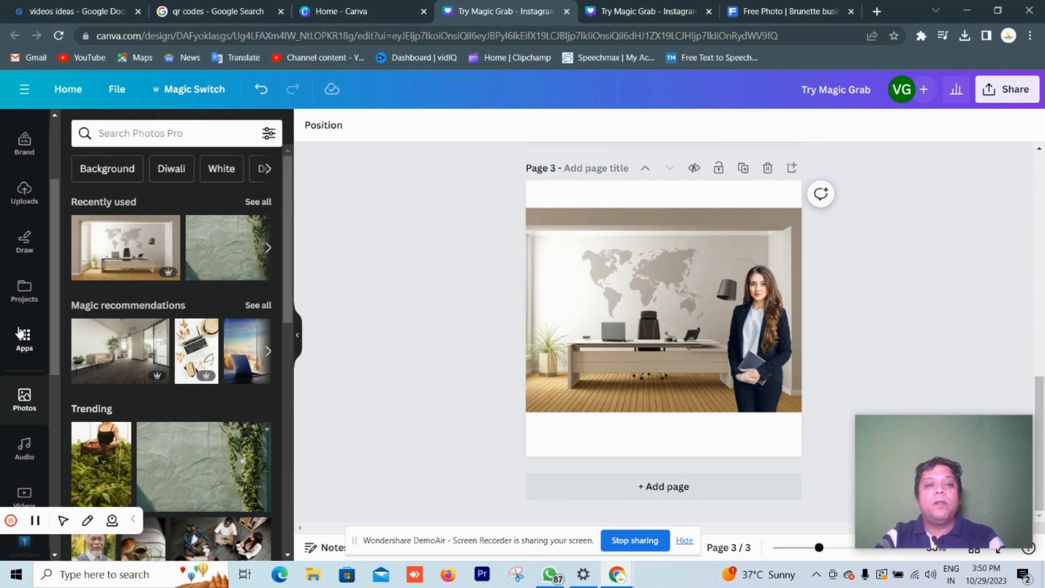
scroll(185, 370, down, 5)
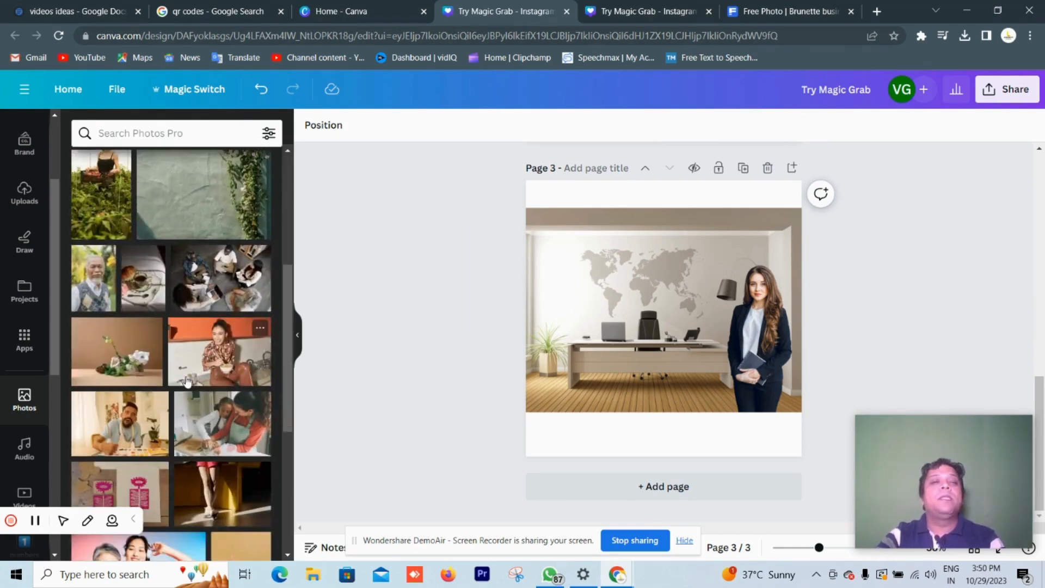
scroll(180, 392, down, 3)
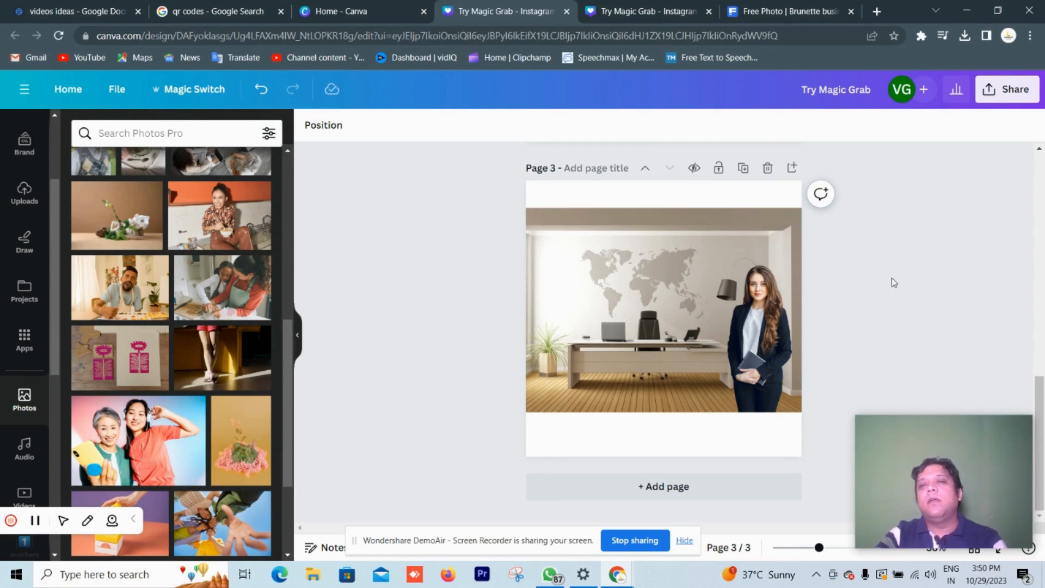
scroll(895, 280, up, 6)
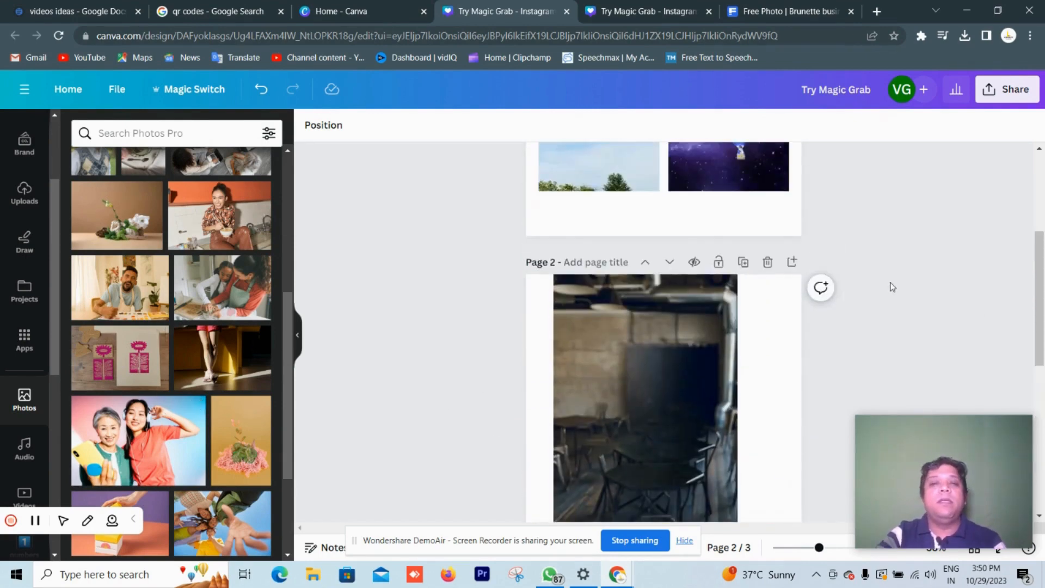
scroll(893, 287, down, 6)
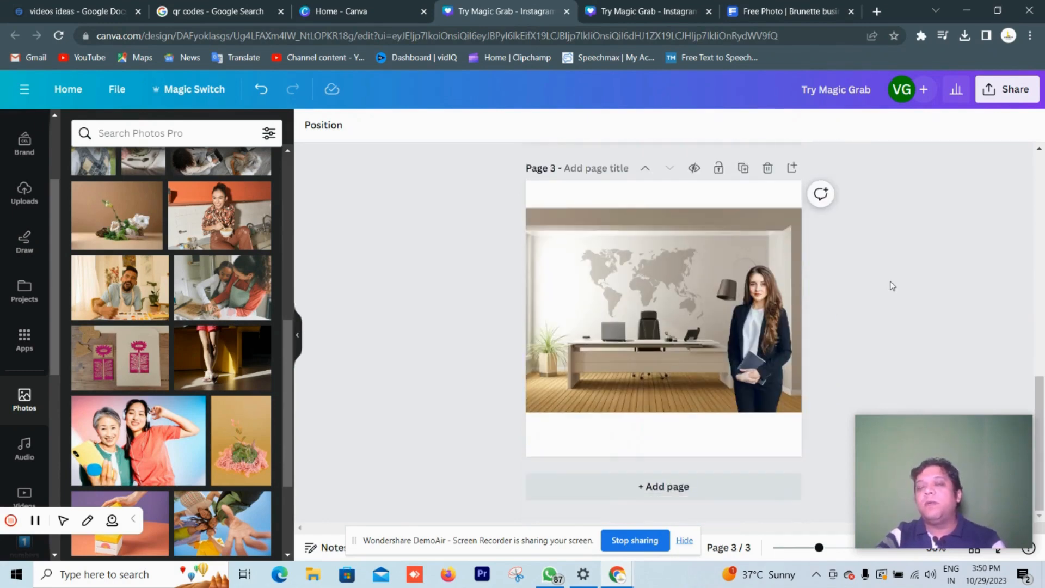